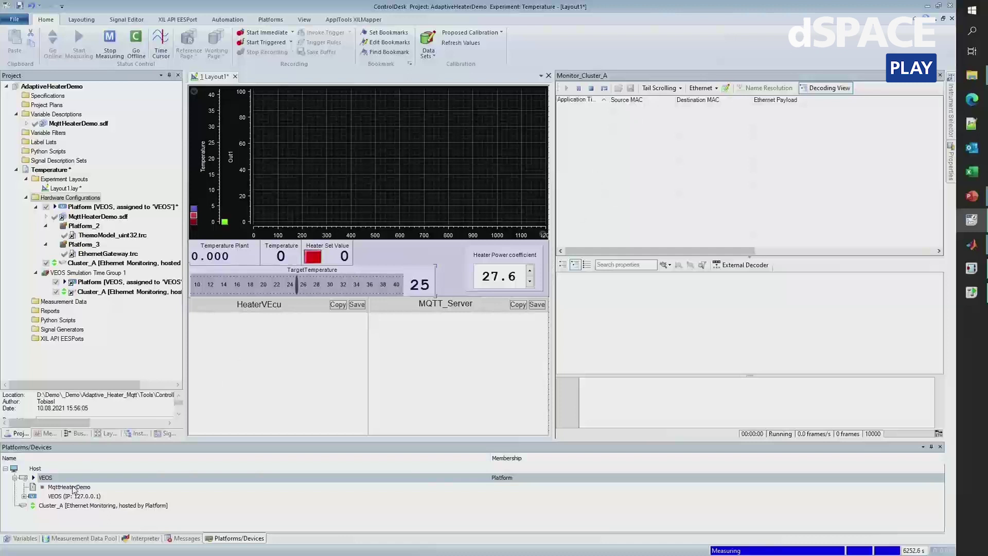
- Start the MqttHeaterDemo simulation application on the VEOS platform
right_click(74, 489)
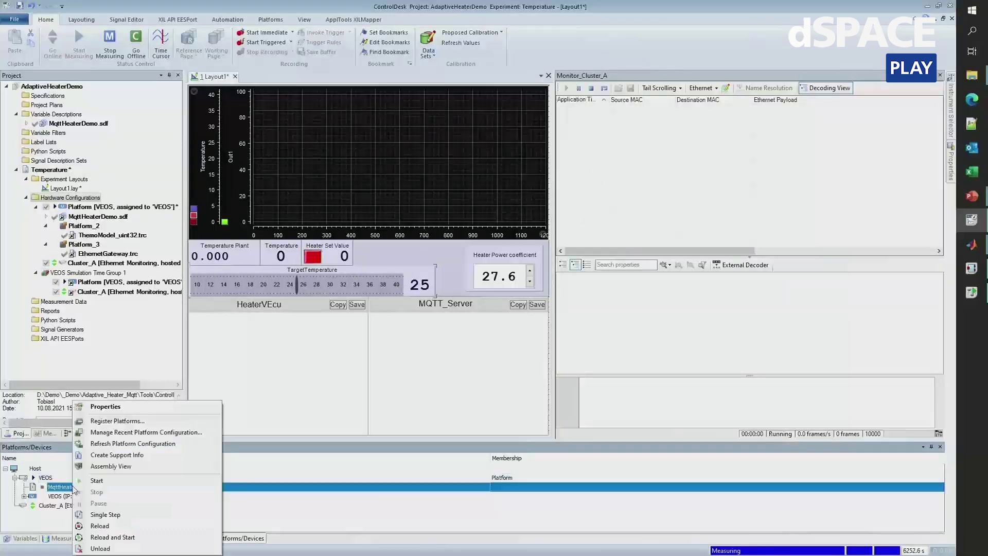
click(97, 481)
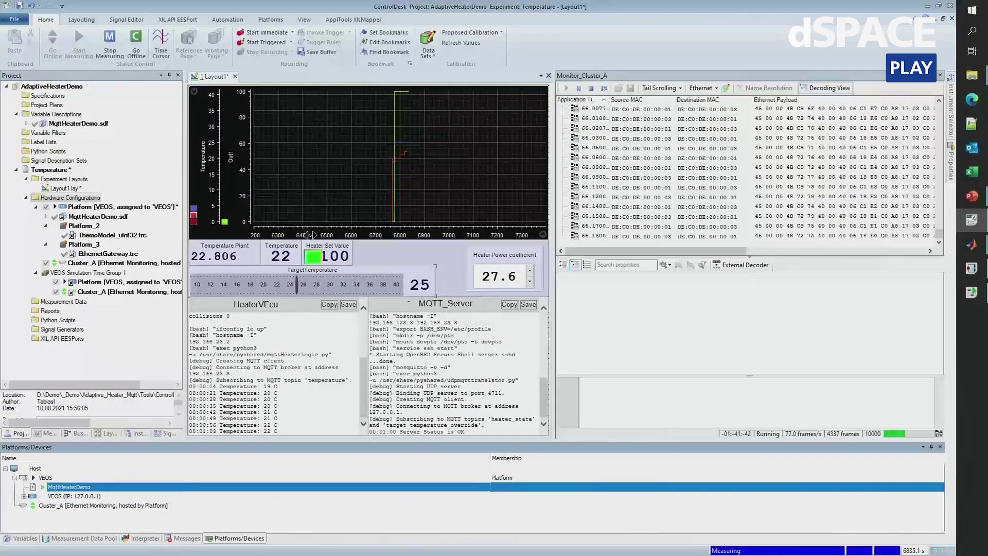
- Examine the VEOS platform's simulation time options, in particular its real-time acceleration factor
click(25, 480)
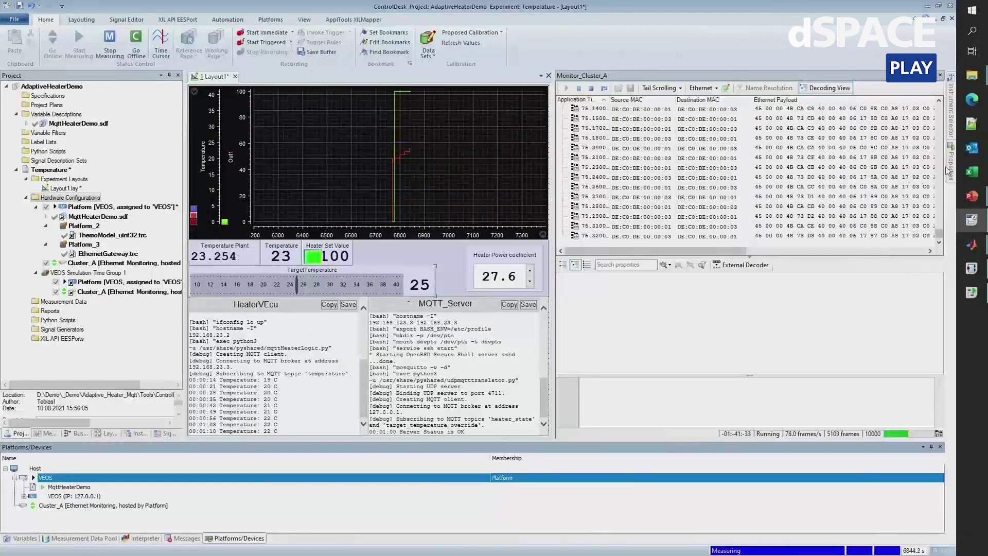
mouse_move(949, 170)
click(791, 162)
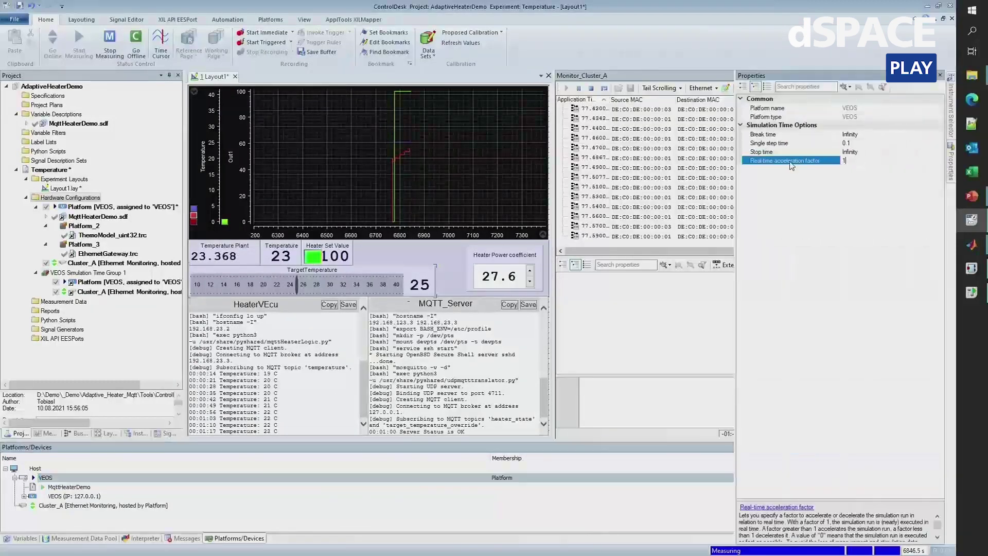
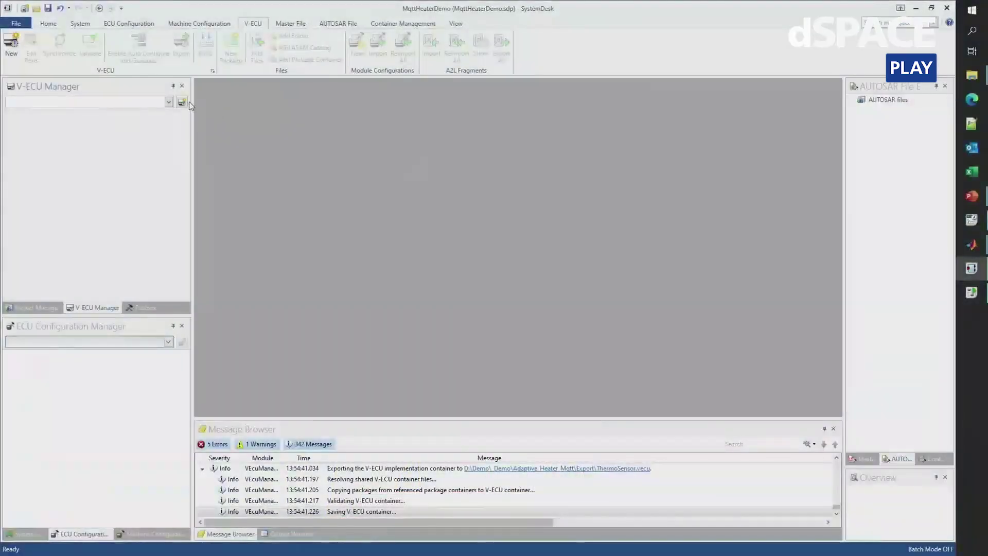
- Create an empty adaptive V-ECU and name it LinuxVEcu
click(181, 102)
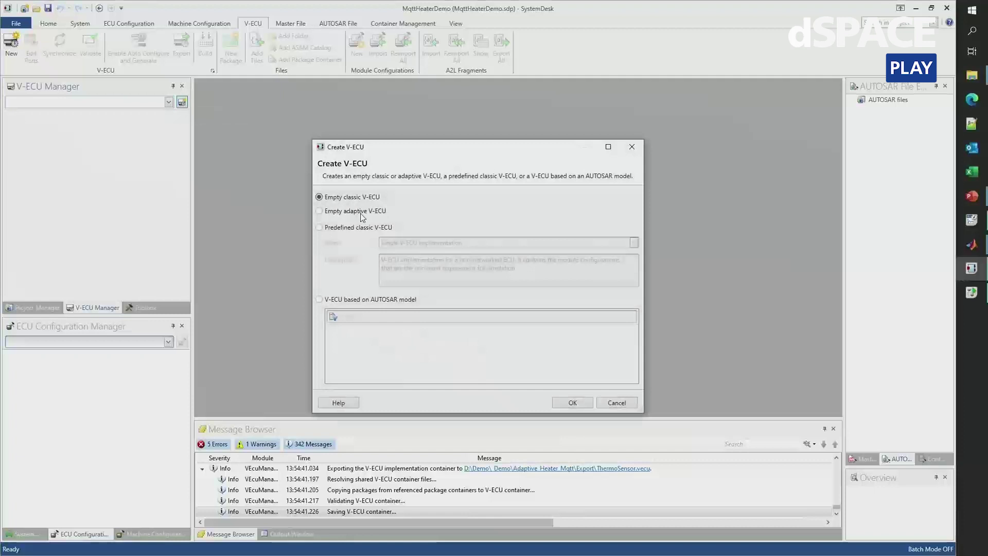
click(359, 216)
click(573, 403)
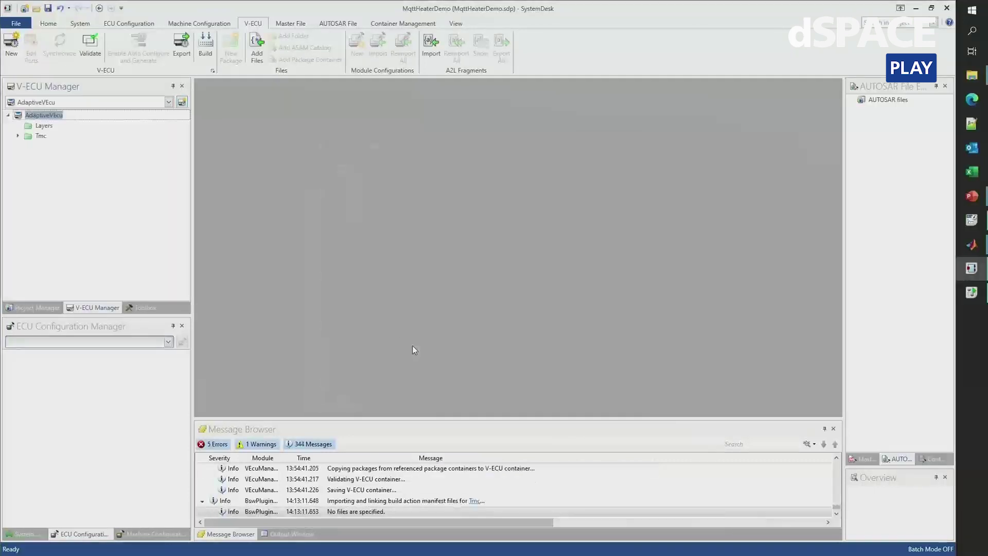
key(shift+Left)
key(shift+Left)
key(shift+Left)
key(shift+Left)
text(Linux)
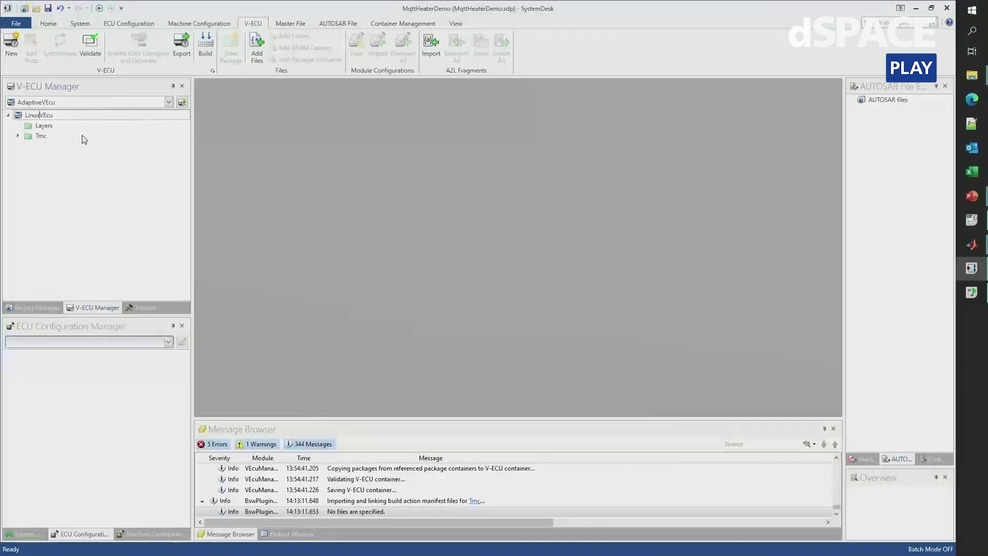
key(Return)
- Open the Tmc module configuration of LinuxVEcu and review the core count, memory size and tick duration in TmcGeneral
click(44, 127)
click(39, 136)
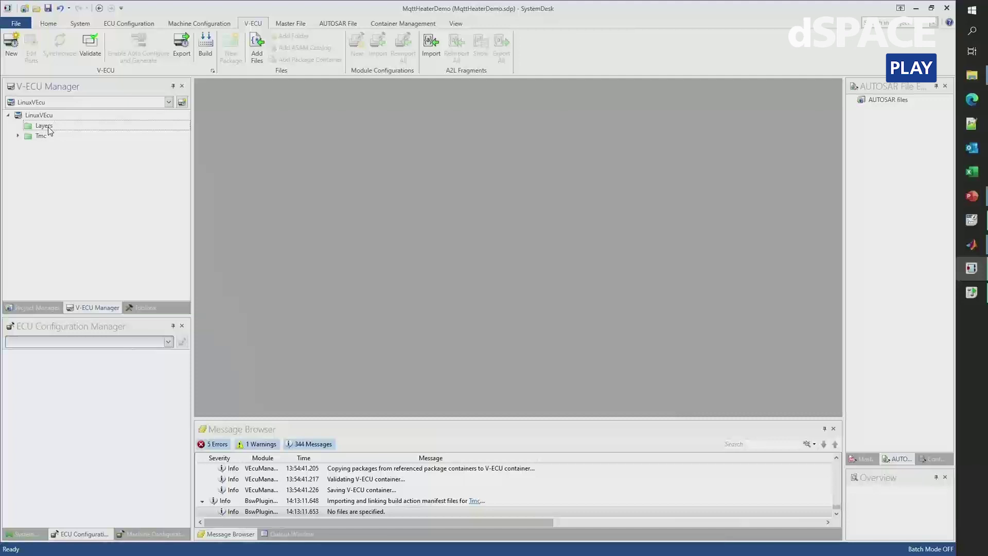
click(19, 136)
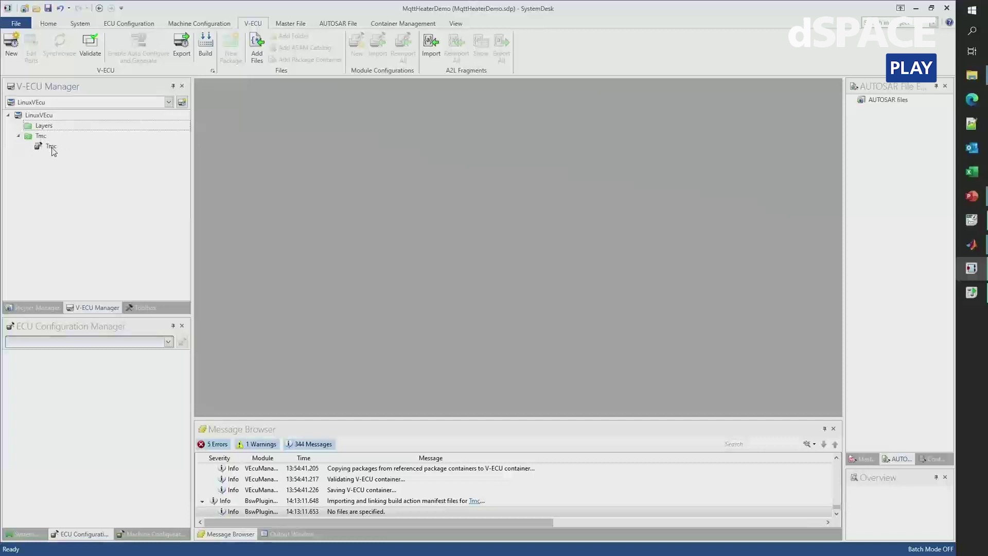
double_click(52, 148)
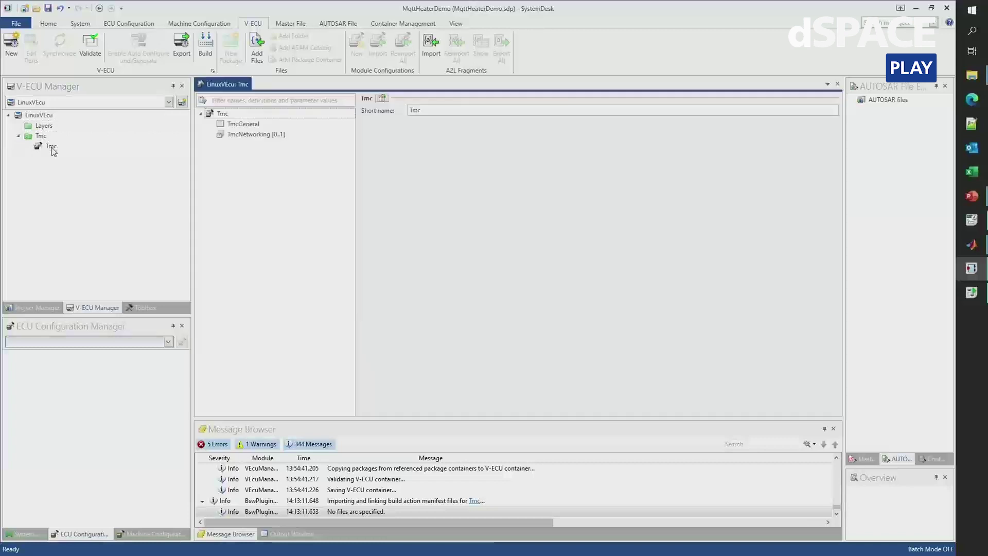
click(244, 125)
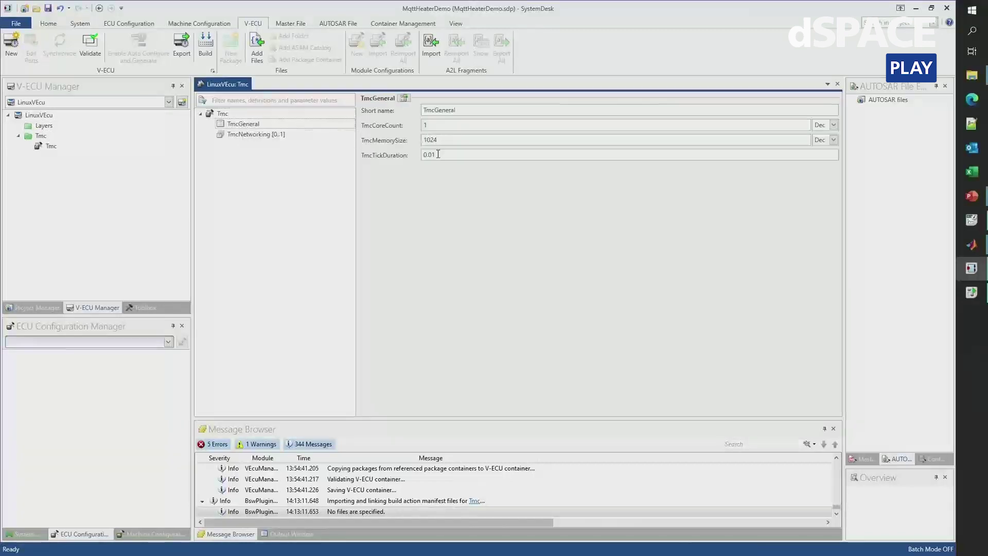
click(438, 154)
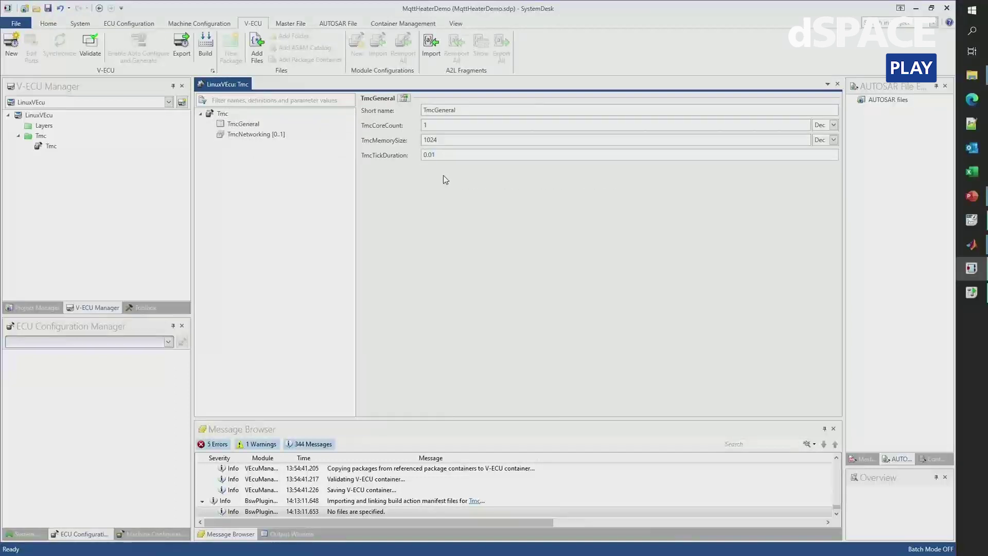
- Add a TmcNetworking container to the Tmc configuration and create an Ethernet controller inside it
click(264, 137)
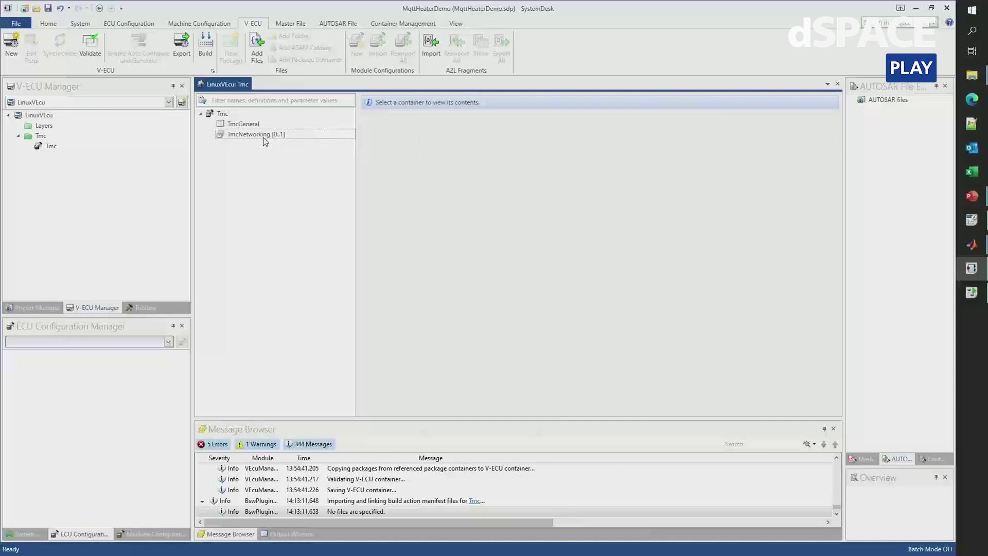
right_click(251, 134)
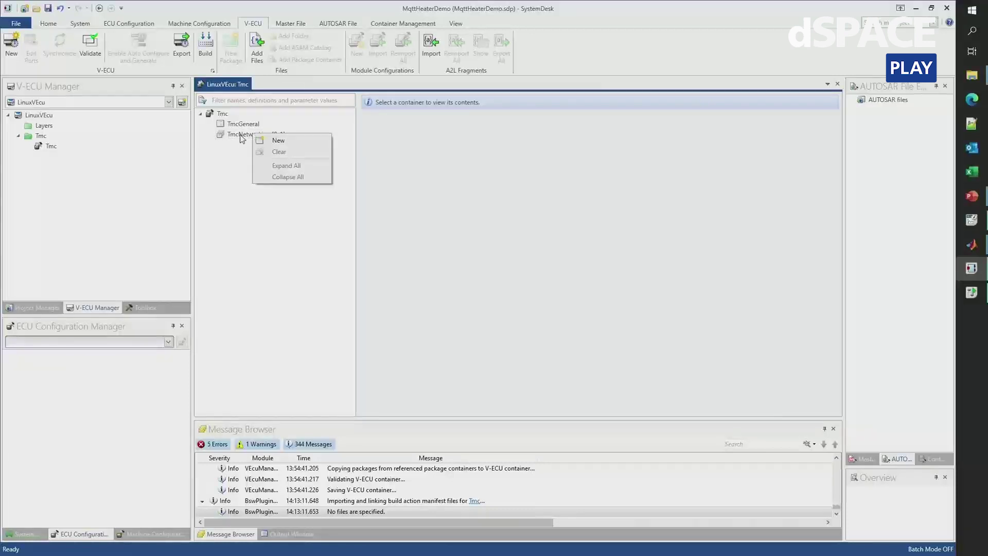
click(279, 141)
click(292, 157)
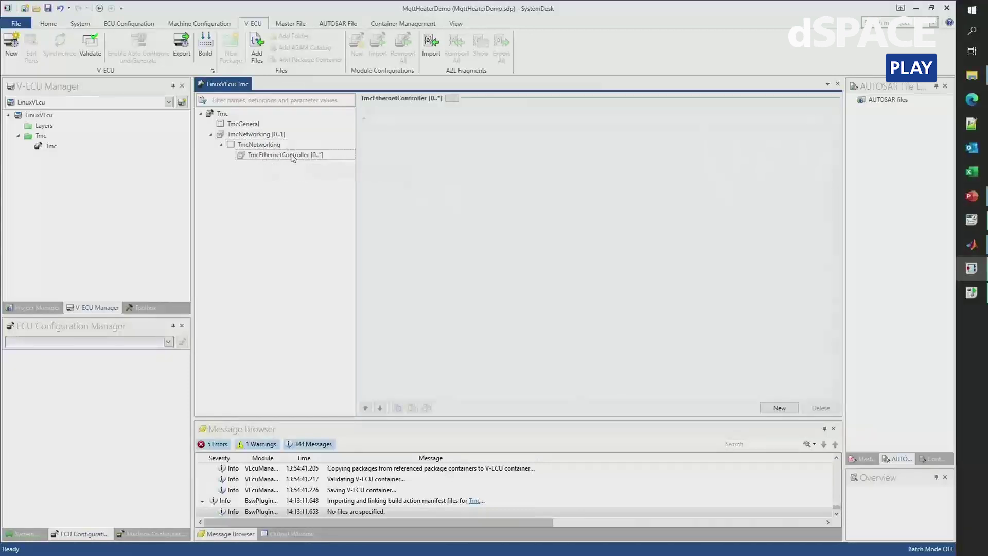
right_click(292, 156)
click(312, 162)
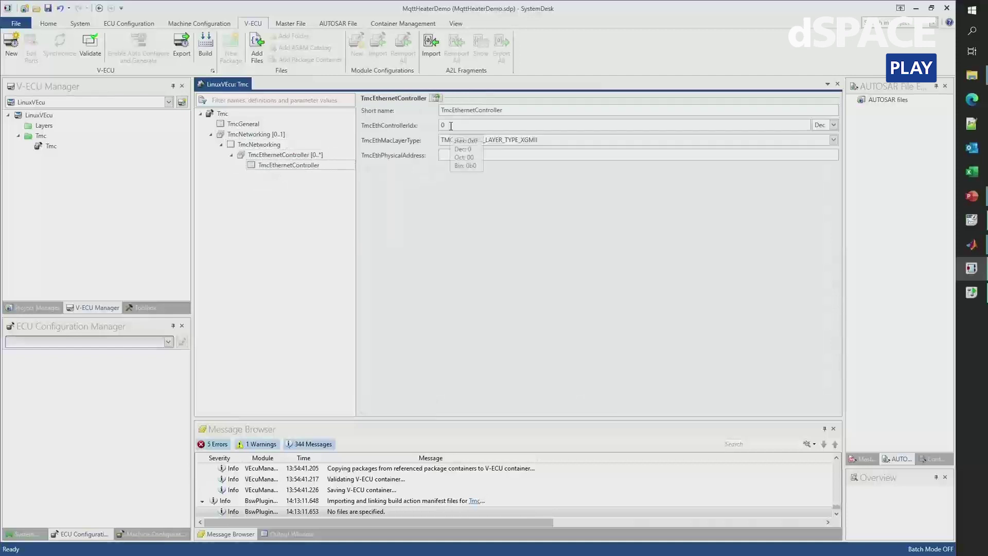
- Name the new Ethernet controller Eth0 and set its physical address to 00:AA:BB:CC:DD:EE
double_click(509, 110)
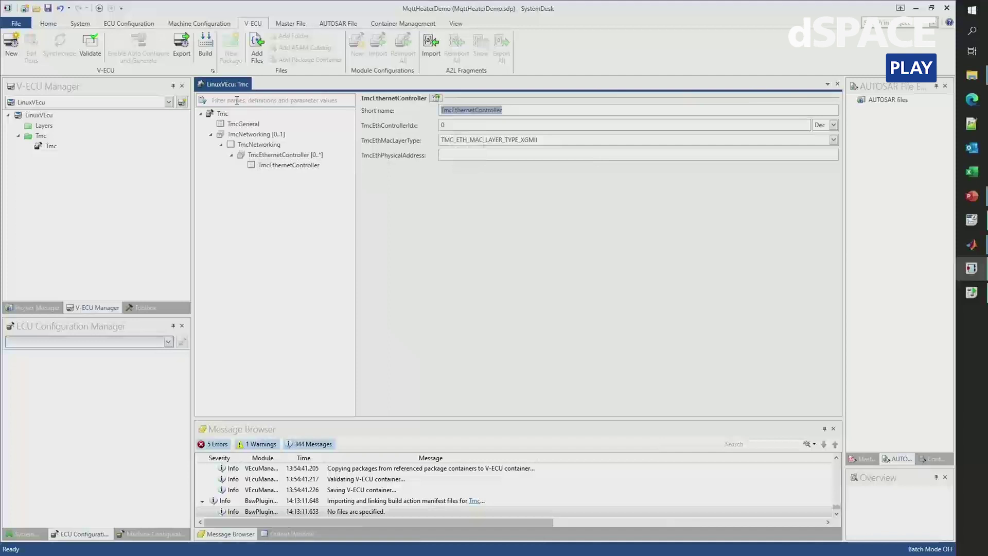
text(Eth0)
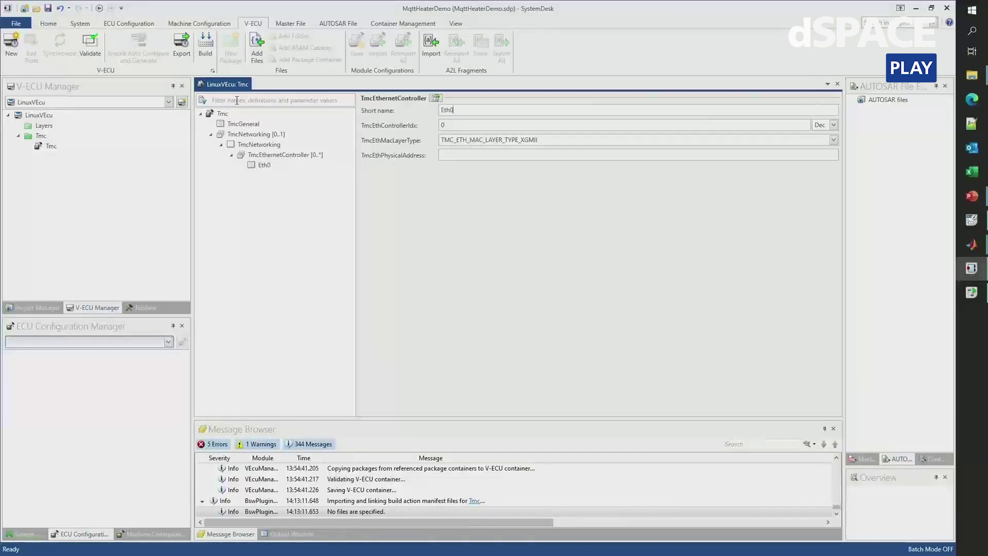
double_click(455, 127)
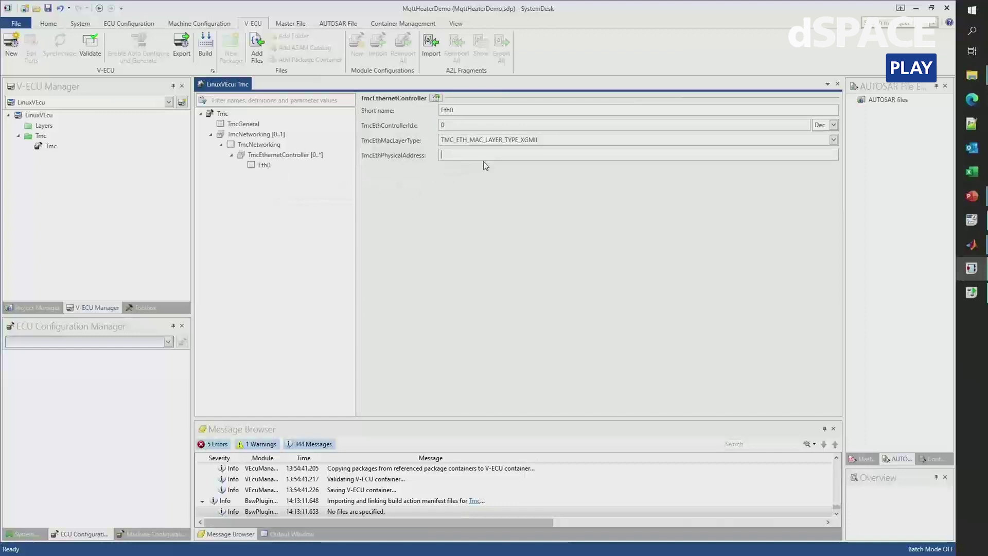
text(00:A)
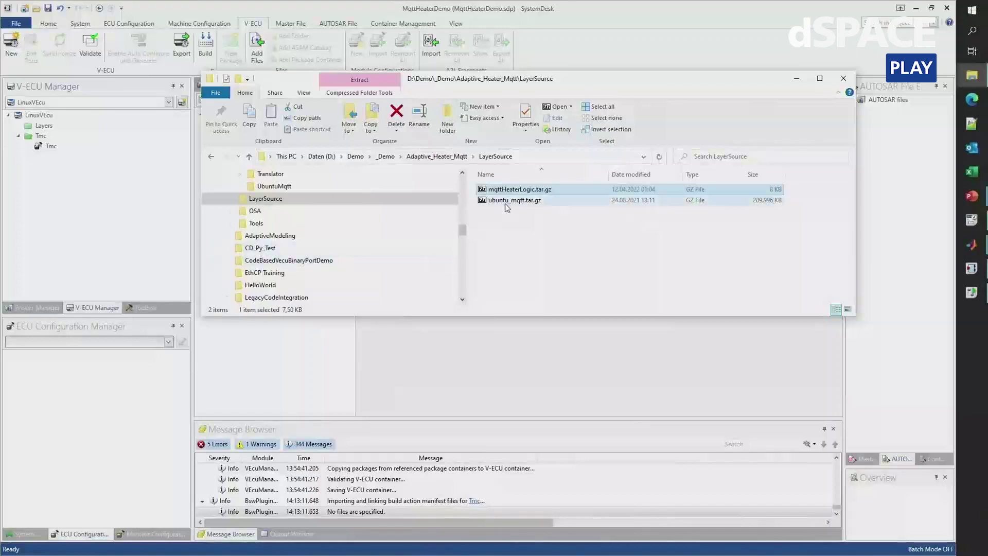
- Inspect the root file system folders inside the ubuntu_mqtt.tar.gz archive, including sbin, and close the archive viewer
click(508, 201)
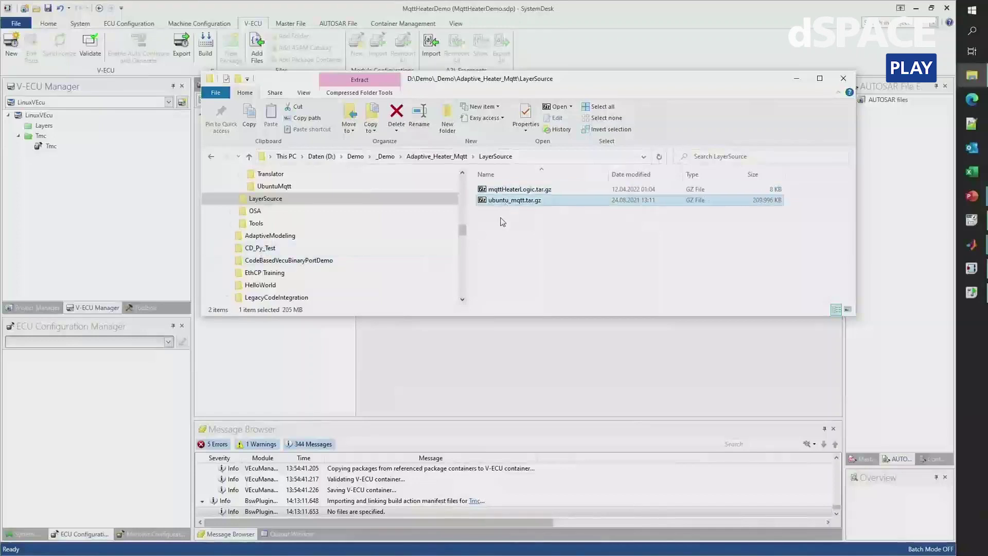
double_click(536, 204)
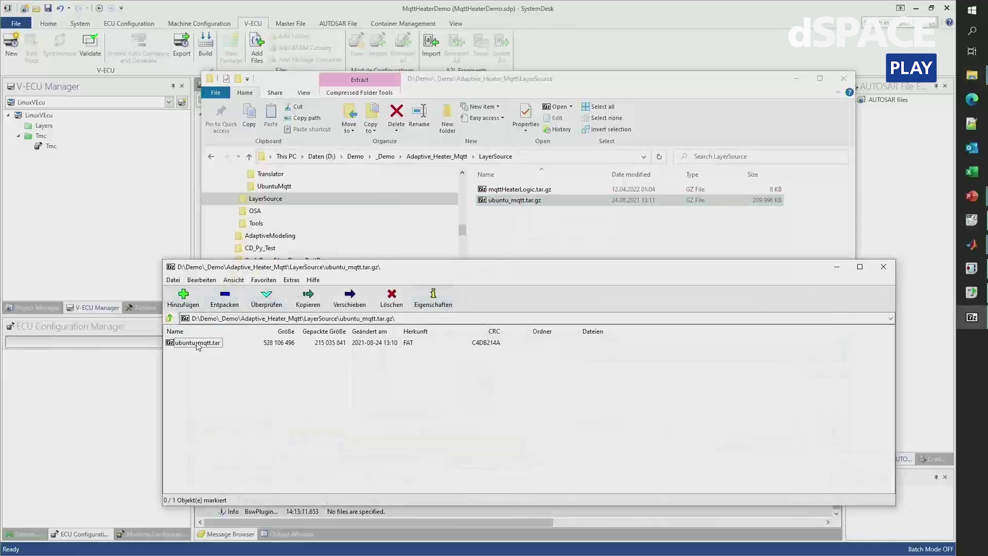
double_click(197, 343)
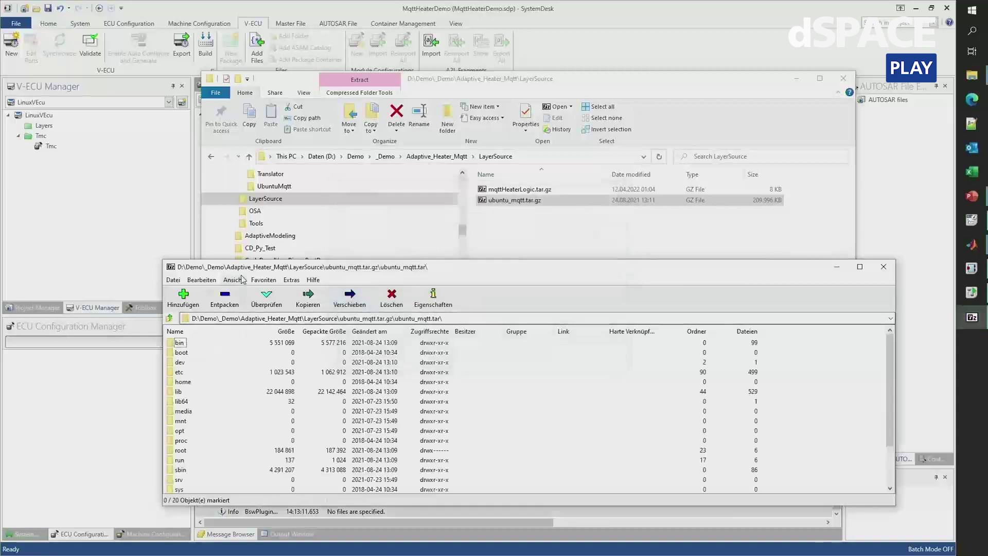
drag(242, 269, 248, 202)
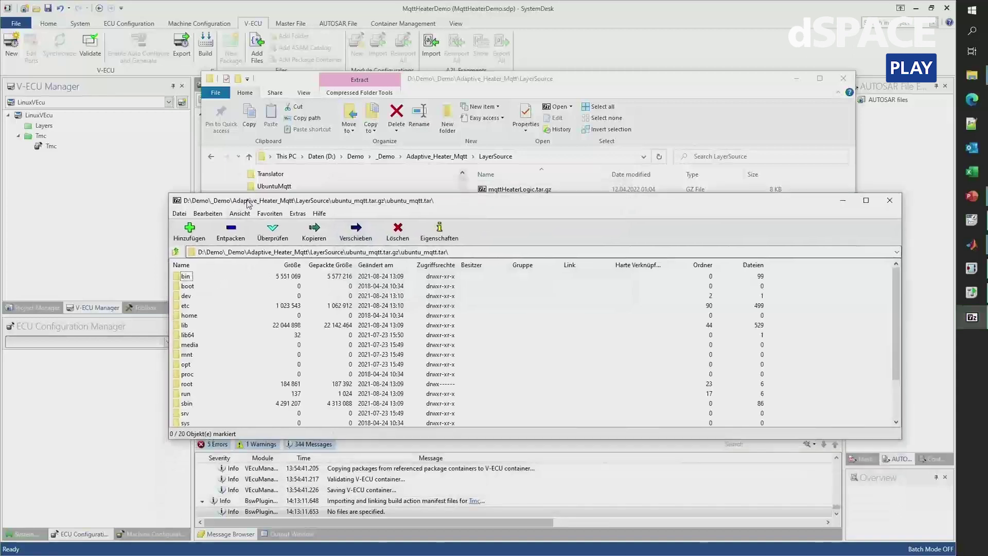
scroll(200, 362, down, 2)
click(191, 345)
click(186, 356)
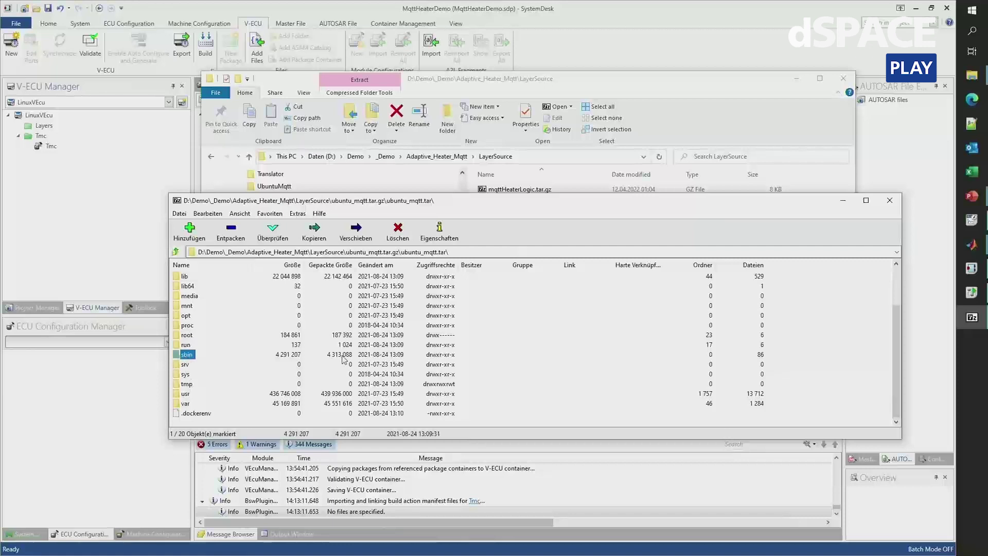
key(alt+F4)
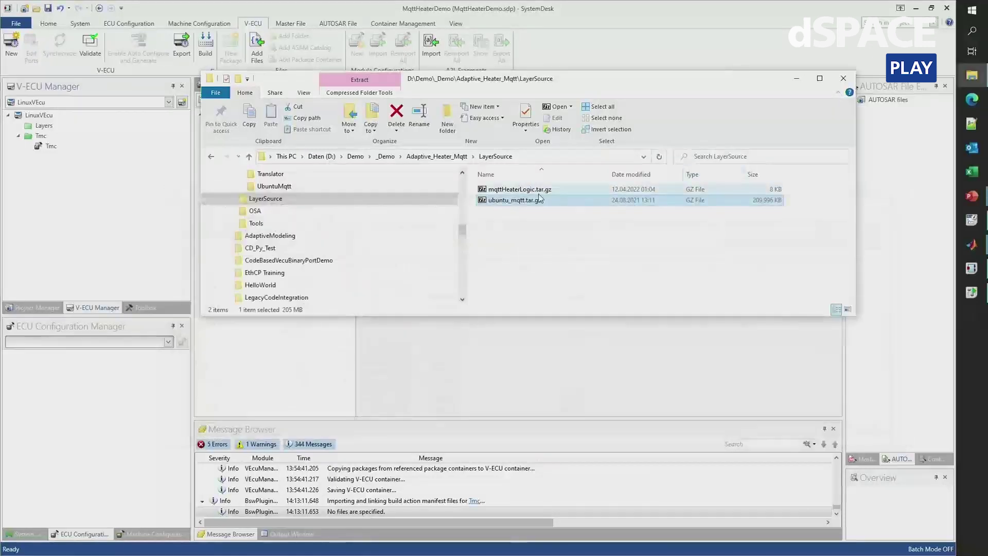
- Add ubuntu_mqtt.tar.gz and mqttHeaterLogic.tar.gz from the LayerSource folder to the Layers of LinuxVEcu
drag(516, 204, 49, 128)
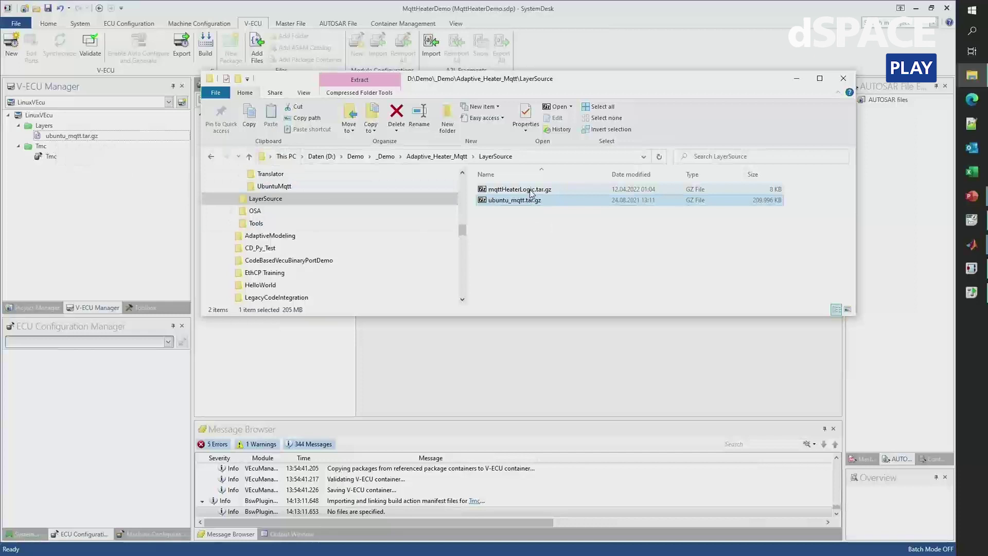
click(509, 190)
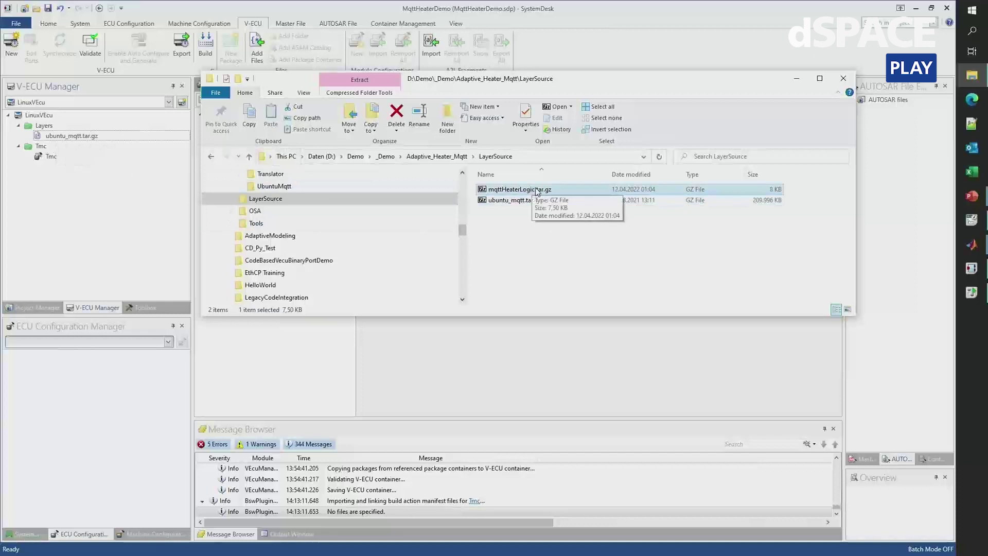
drag(534, 193, 49, 138)
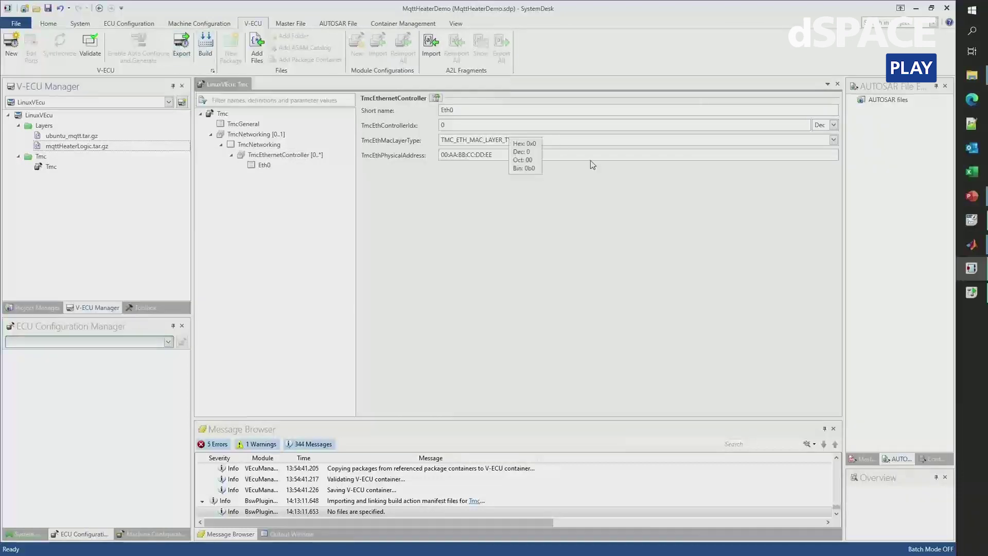
- Switch to VEOS Player and look at the MQTT_Server and HeaterVecu entries in the port topology of MqttHeaterDemo
click(972, 292)
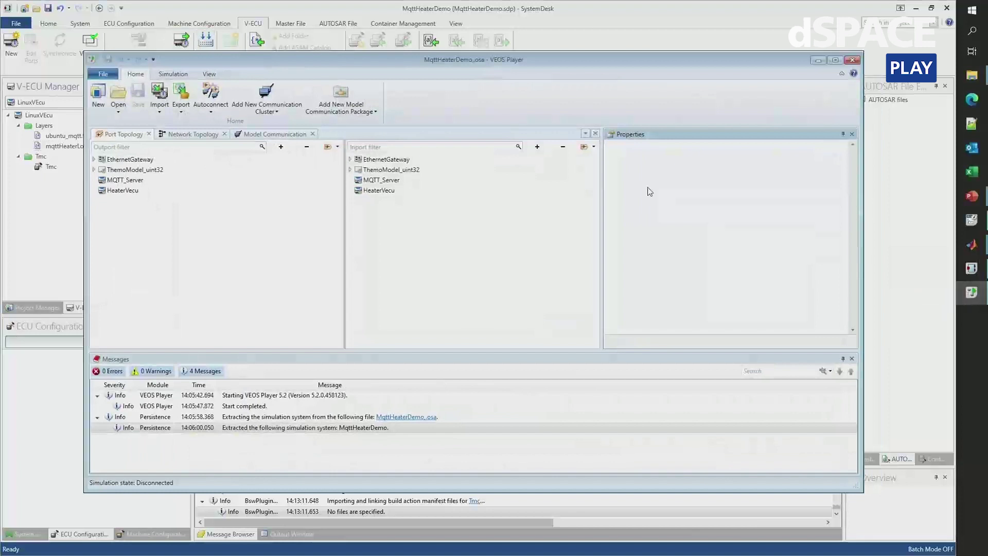
click(128, 181)
click(122, 194)
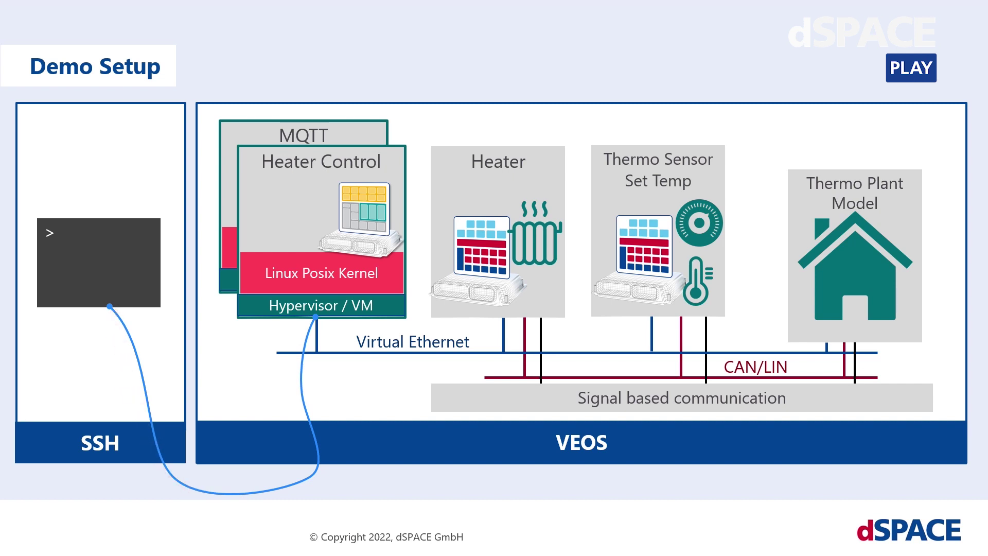
- Load the saved VEOS VEcu session in PuTTY and place the cursor in its host name
key(Right)
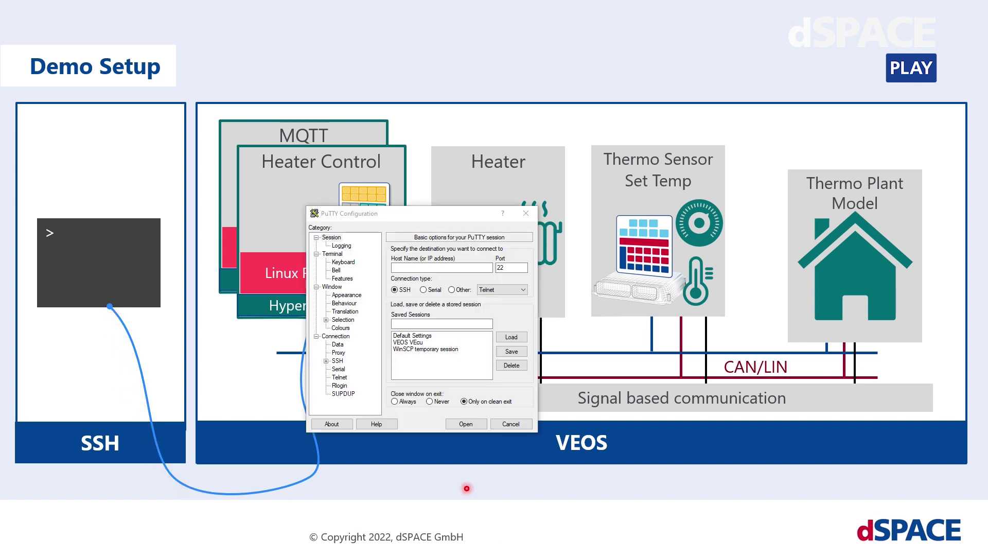
click(417, 342)
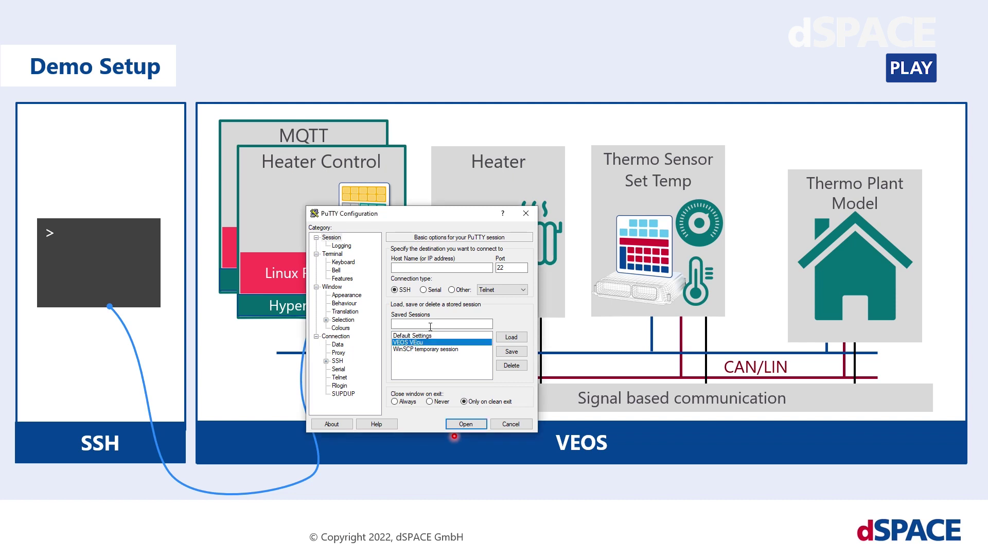
click(511, 337)
click(418, 268)
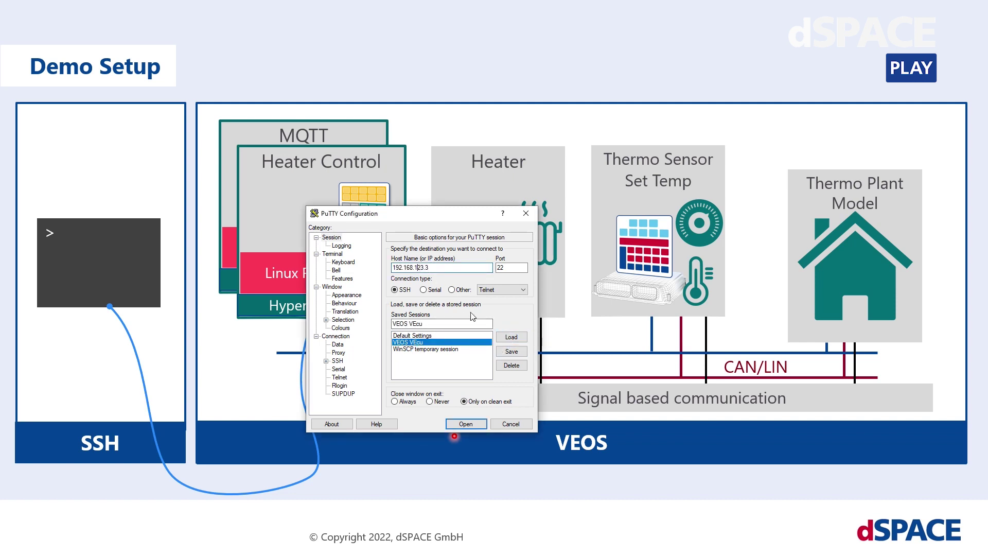
- Open the SSH session to the V-ECU and log in as root by entering the account password
click(472, 425)
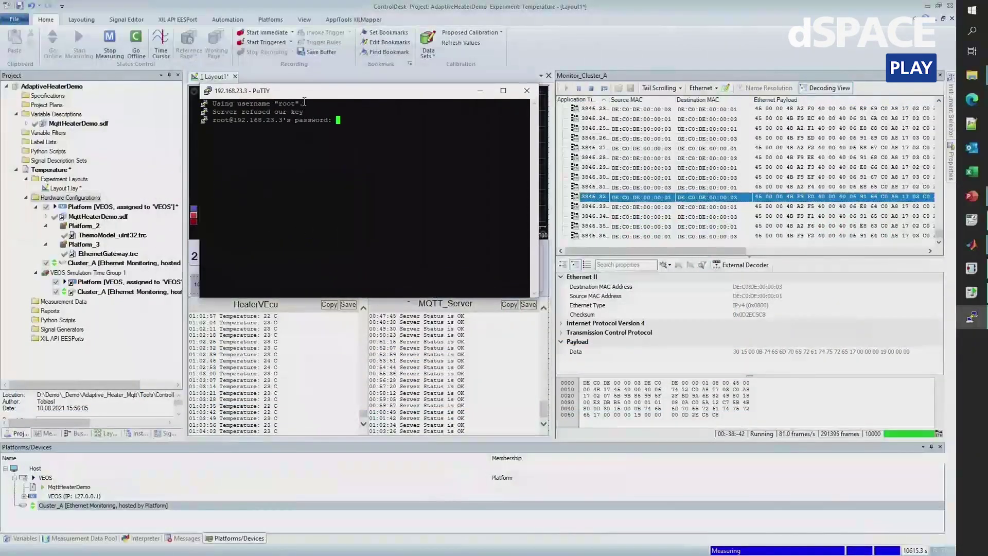
drag(302, 97, 314, 129)
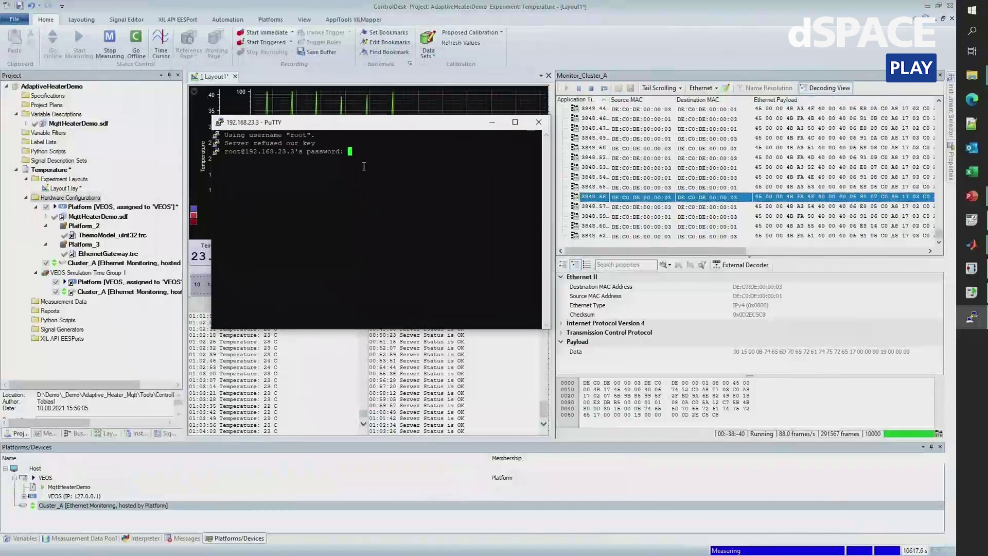
key(Return)
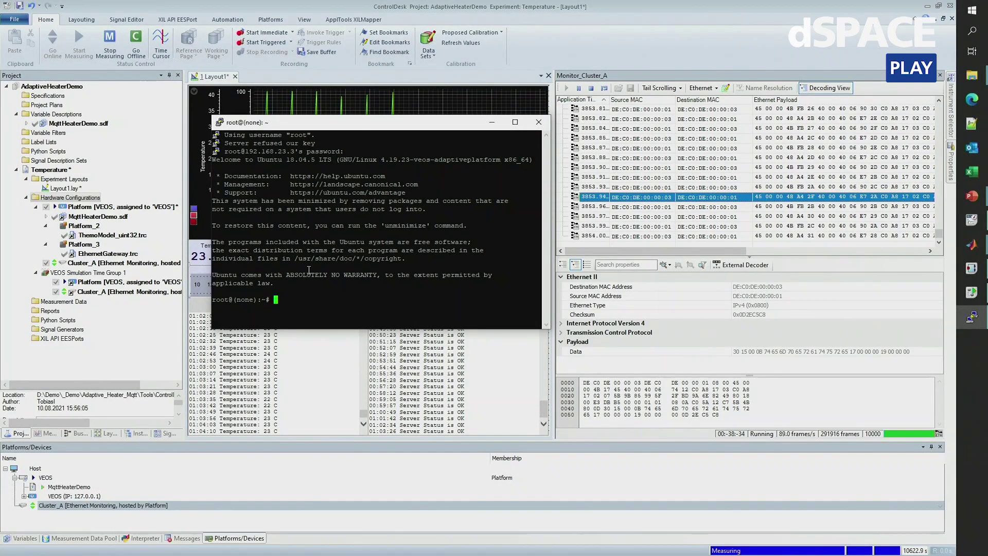
- Go up to the V-ECU's root directory with cd .. and list its contents with ls
text(cd ..)
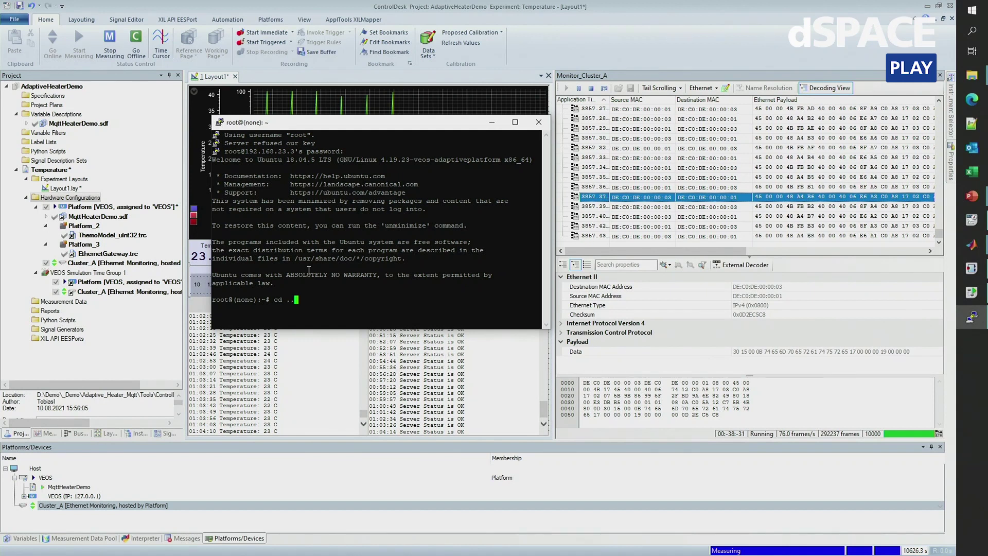
key(Return)
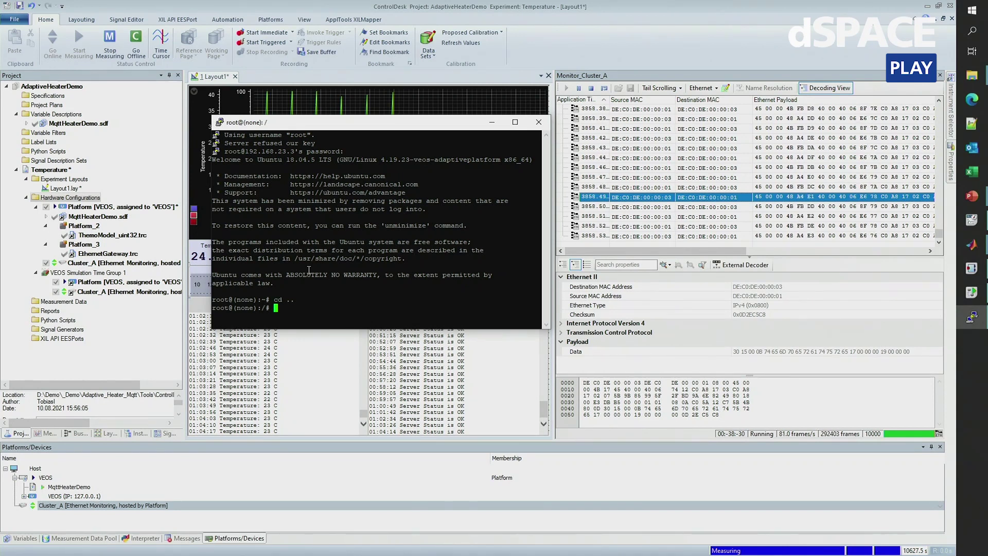
text(ls)
key(Return)
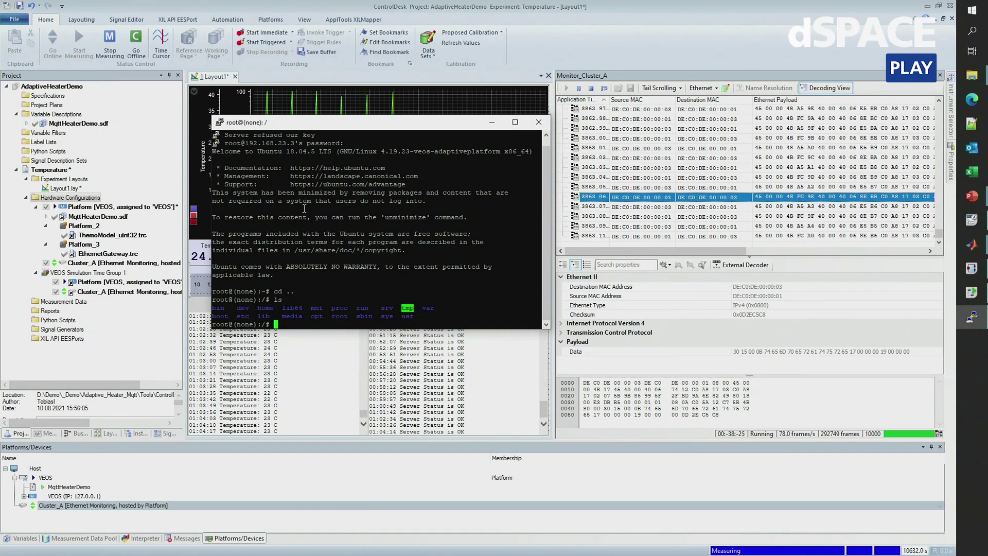
- Move the terminal clear of the temperature plot and publish 30 to target_temperature_override on host 127.0.0.1 with mosquitto_pub
drag(333, 123, 167, 126)
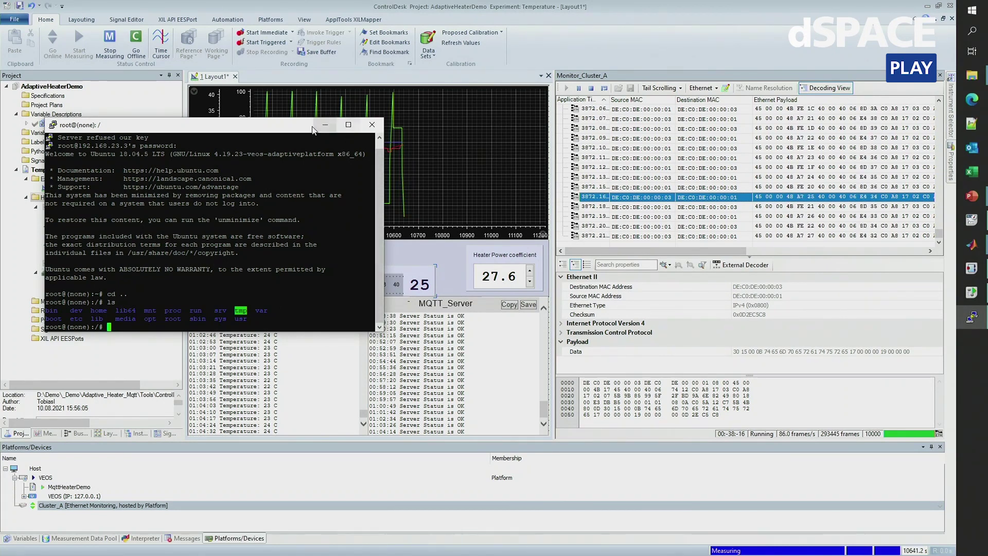
drag(281, 125, 310, 189)
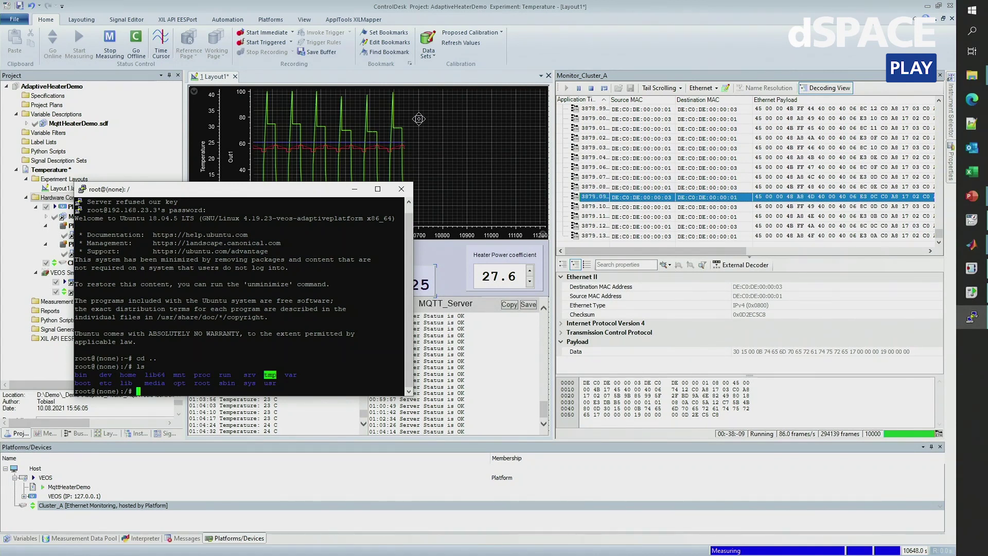
drag(297, 195, 241, 220)
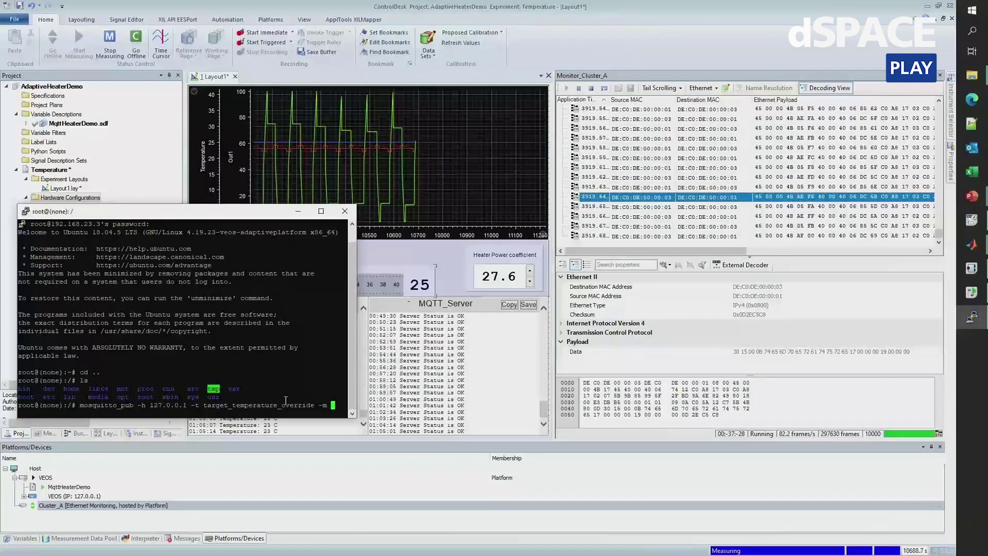
text(30)
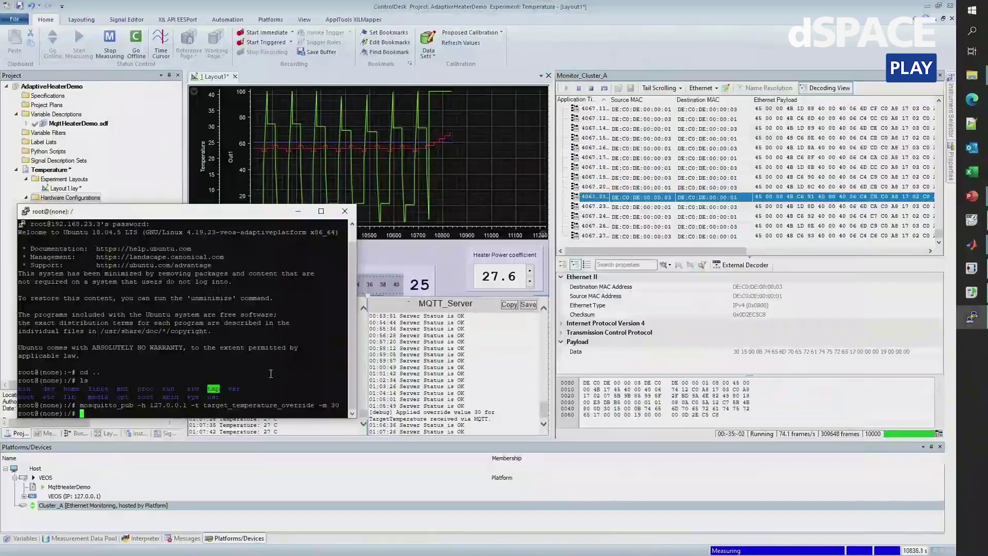
- Reuse the last mosquitto_pub command to publish the value -1 to target_temperature_override on host 127.0.0.1
key(Up)
key(BackSpace)
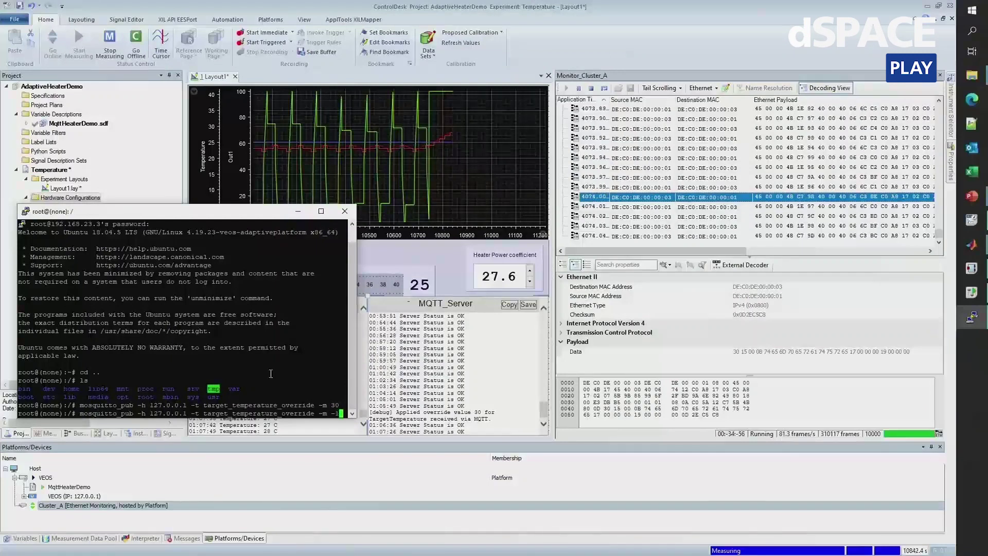
text(-1)
key(Return)
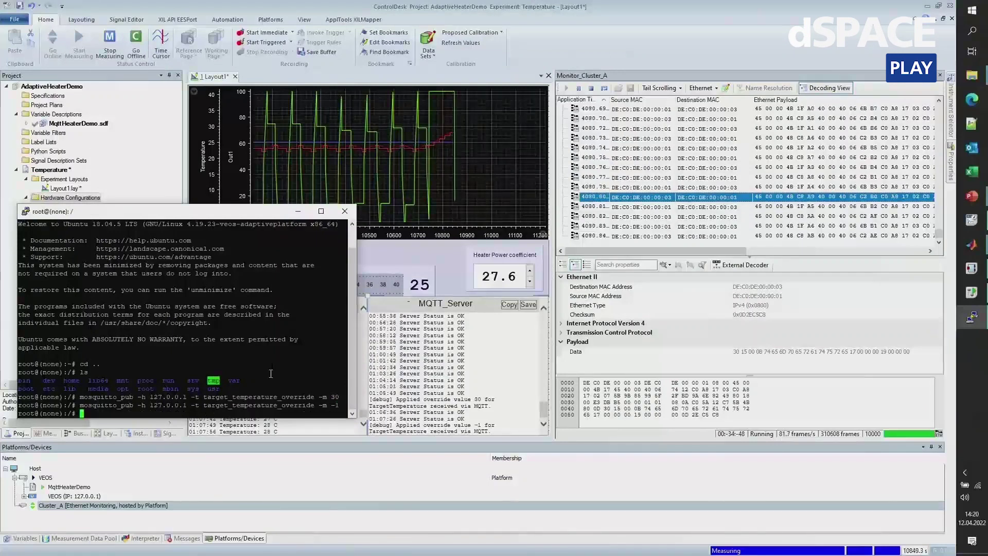